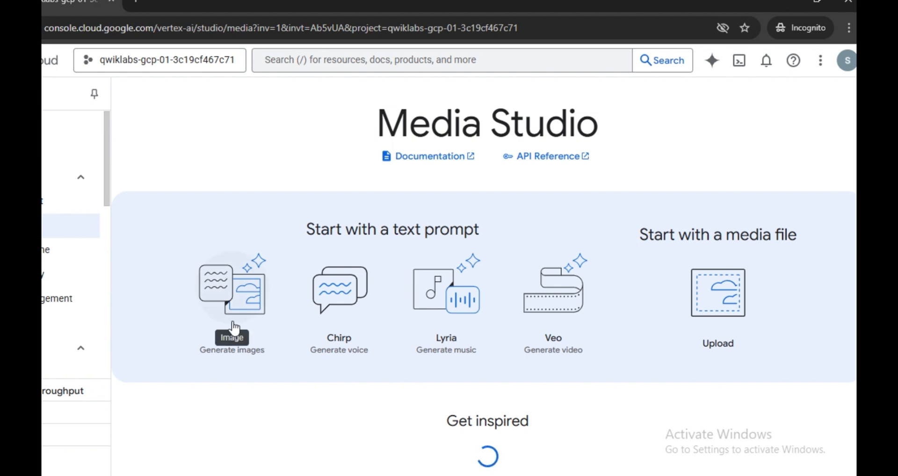
Start generating images from a text prompt in Media Studio
left_click(233, 322)
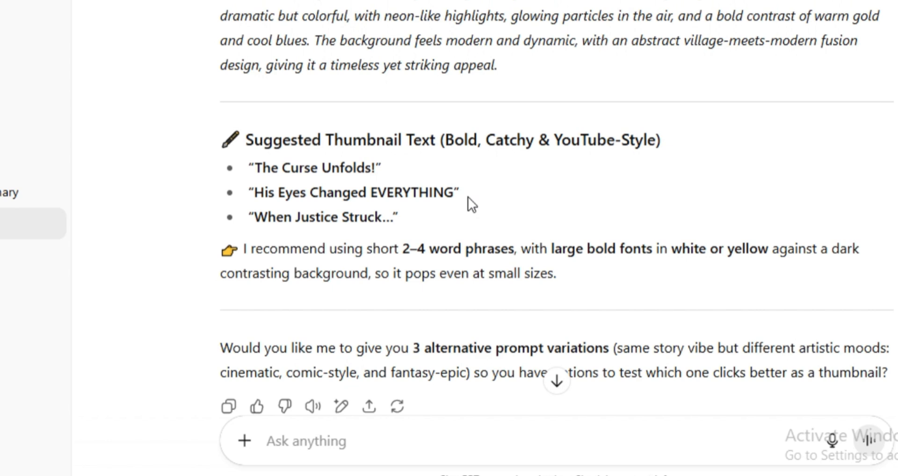
Ask ChatGPT to add the suggested text "His Eyes Changed EVERYTHING" to the thumbnail prompt
left_click_drag(468, 197, 232, 193)
key("ctrl+c")
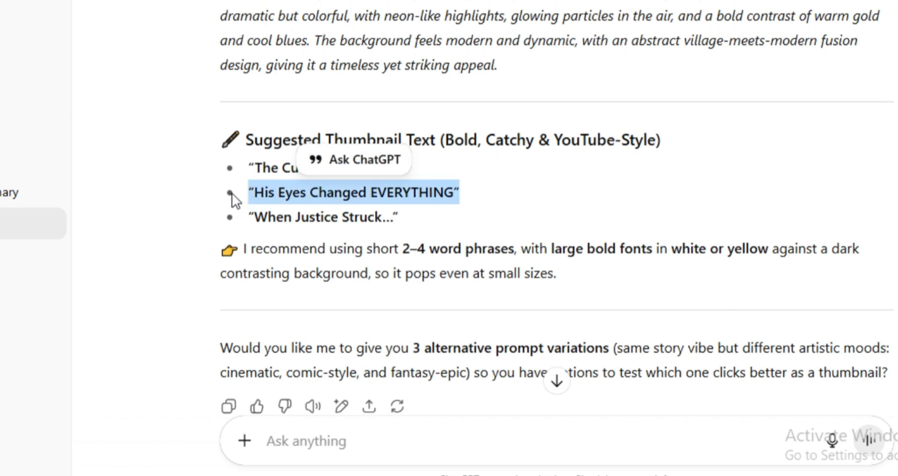
left_click(290, 441)
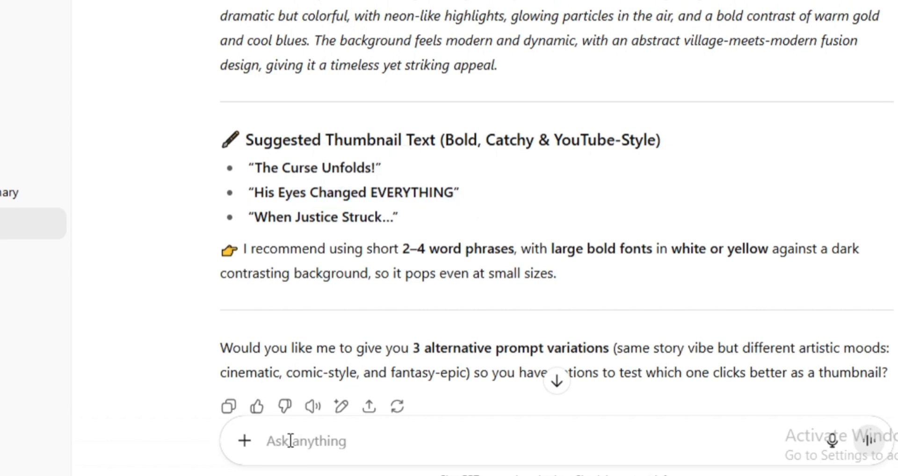
key("ctrl+v")
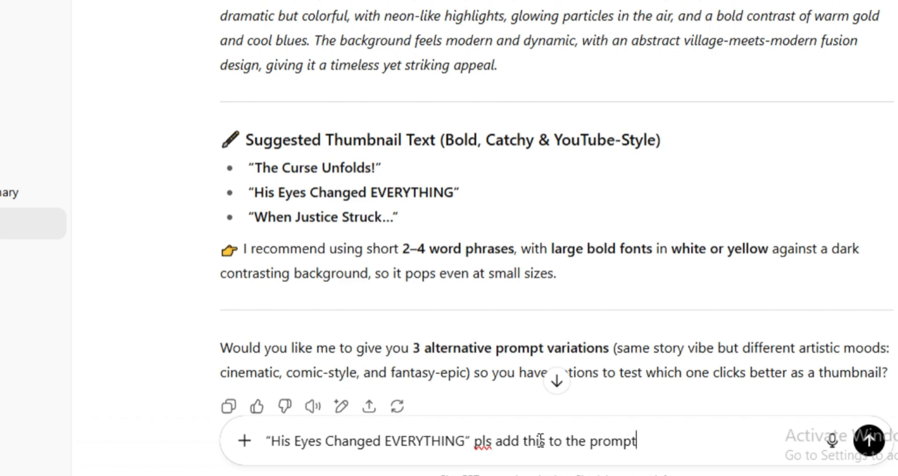
key("Return")
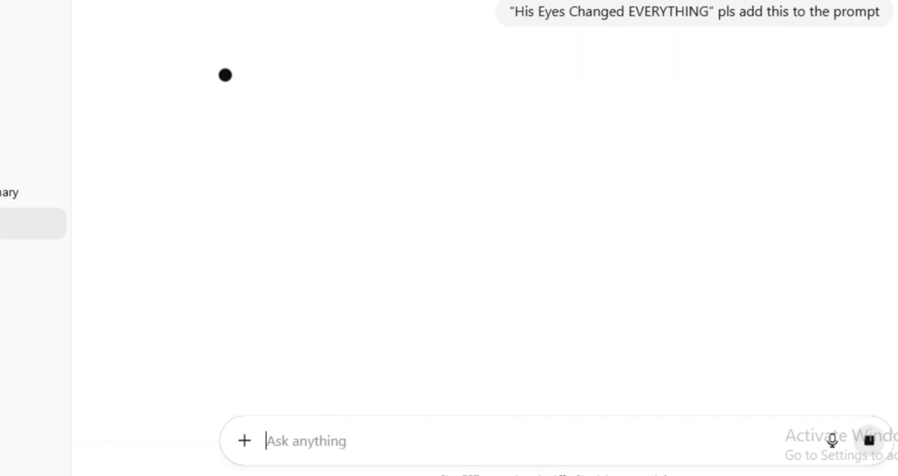
Copy ChatGPT's updated thumbnail prompt and replace the existing Media Studio image prompt with it
left_click_drag(433, 347, 202, 201)
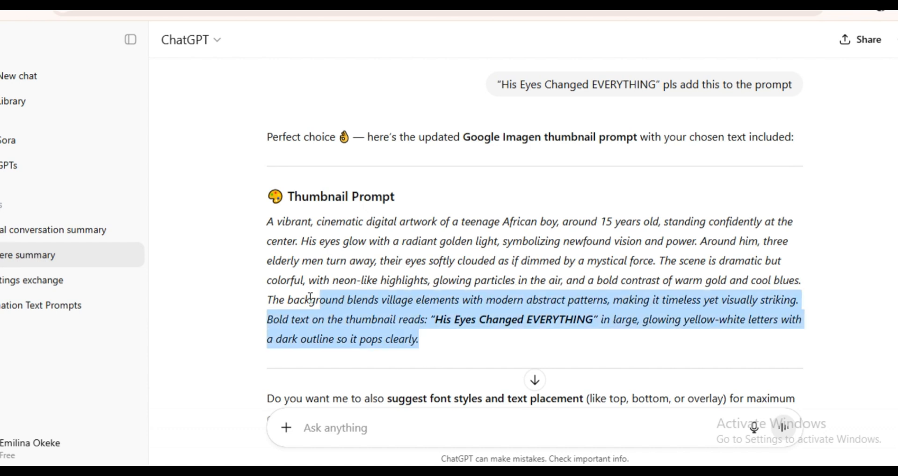
left_click_drag(252, 236, 246, 225)
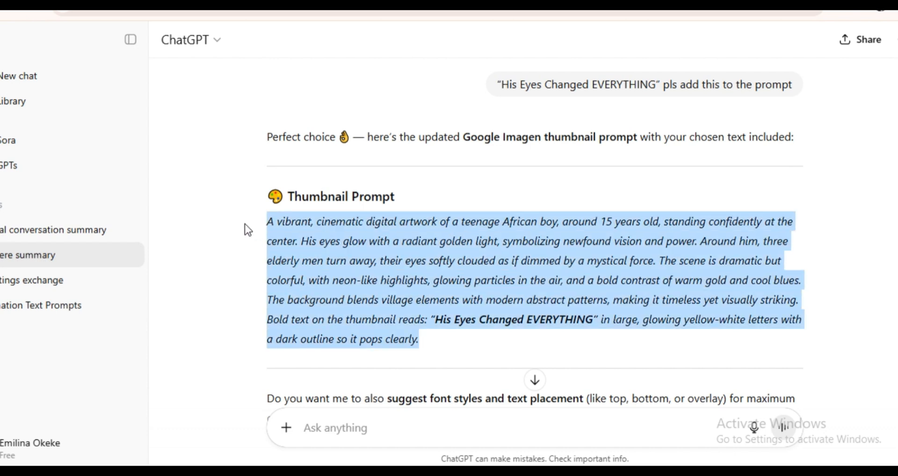
key("alt+Tab")
key("ctrl+a")
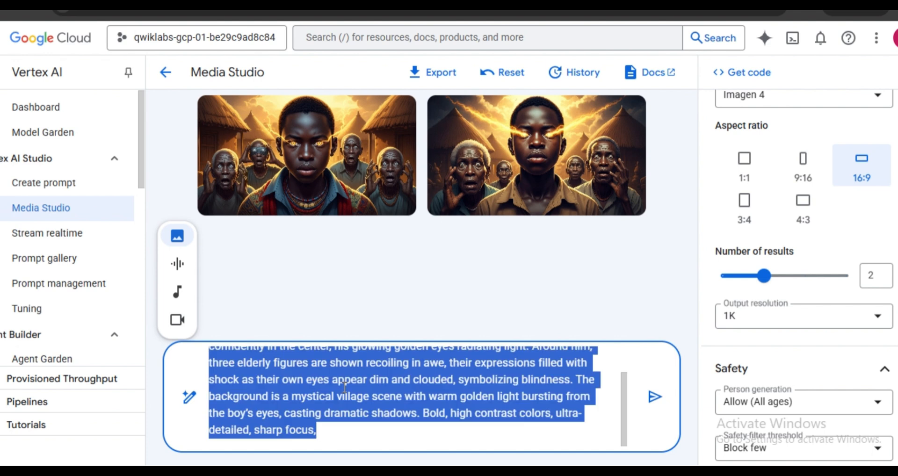
key("ctrl+v")
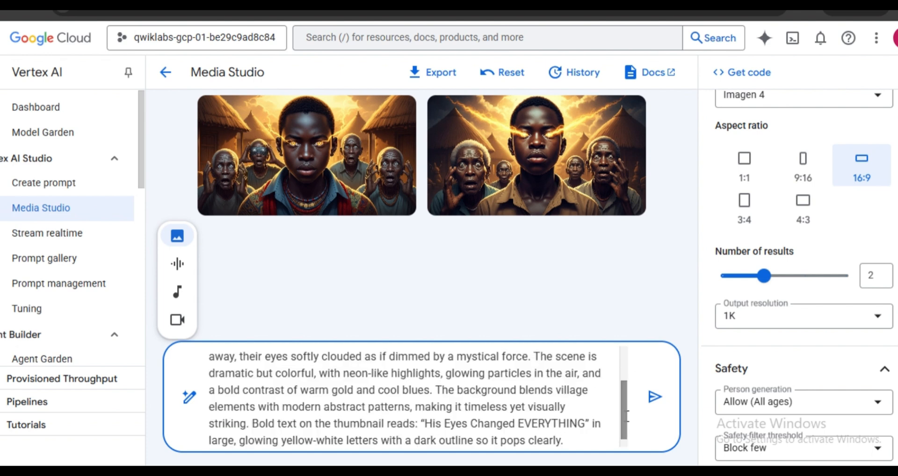
Append "Highly detailed." to the end of the thumbnail prompt and generate the images
left_click_drag(626, 408, 625, 370)
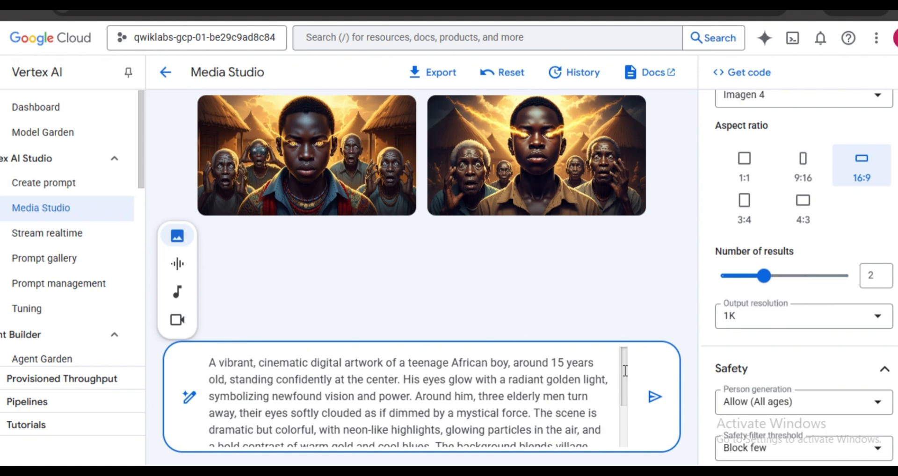
scroll(625, 375, "down", 3)
left_click(653, 396)
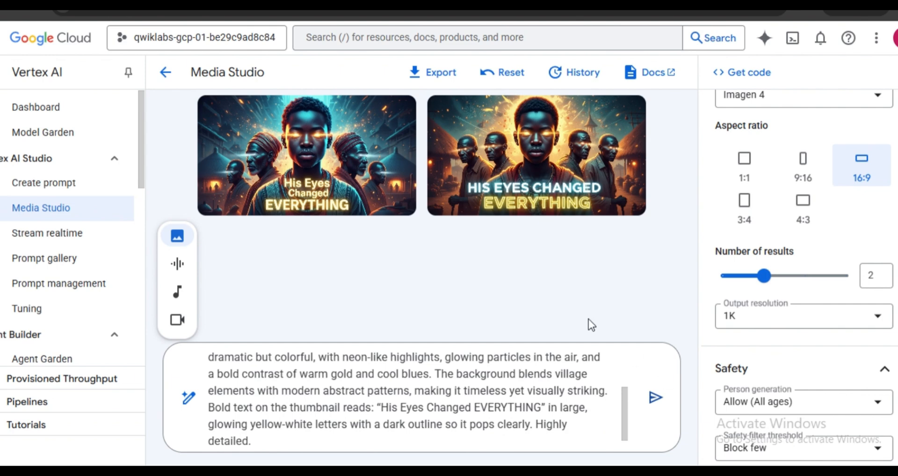
Download a generated "His Eyes Changed EVERYTHING" thumbnail and save it as the JPEG file image (5)
mouse_move(375, 208)
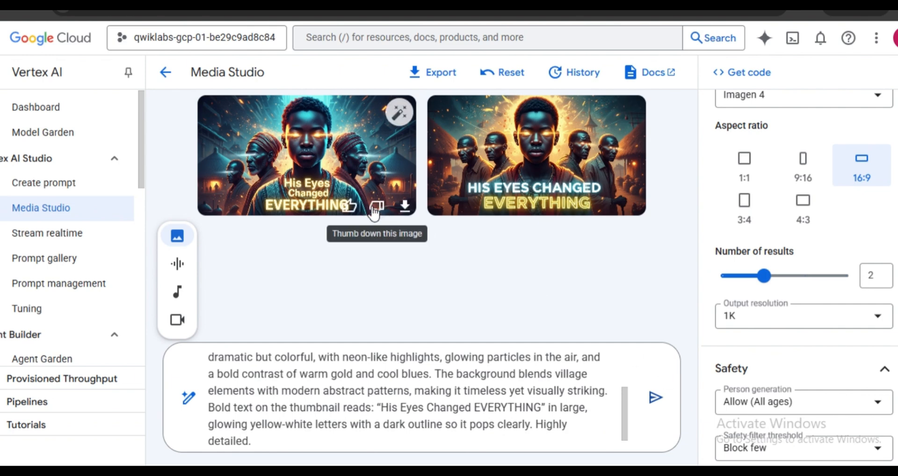
left_click(404, 207)
left_click(588, 318)
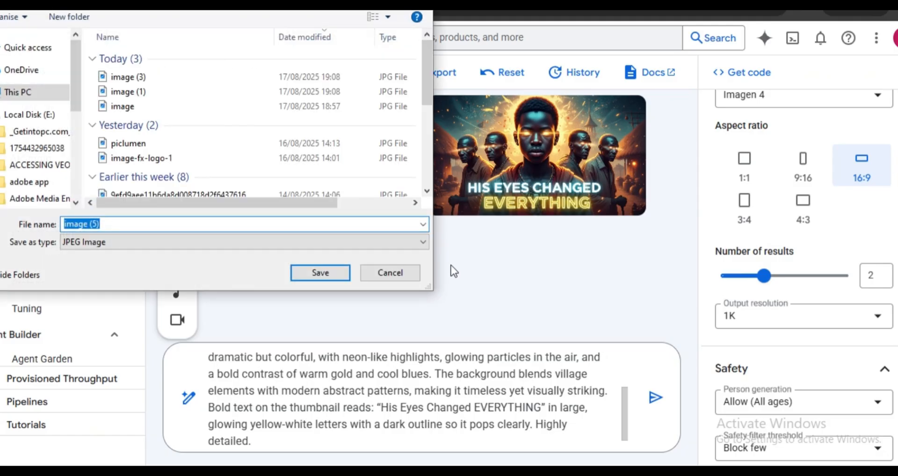
left_click(319, 273)
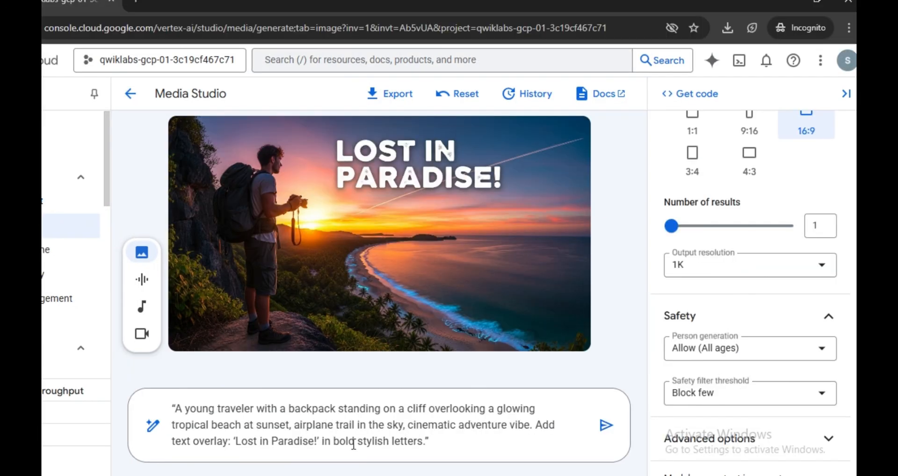
Replace the prompt with one for a smiling chef tossing colorful pasta, overlaid with '10-Minute Recipe!', and generate the image
left_click(354, 443)
key("ctrl+a")
type("\"A vibrant thumbnail of a smiling chef holding a sizzling pan with colorful pasta tossing in the air, close-up food photography style, warm golden lighting. Add text overlay: ‘10-Minute Recipe!’ in bold modern font.\"")
left_click(604, 425)
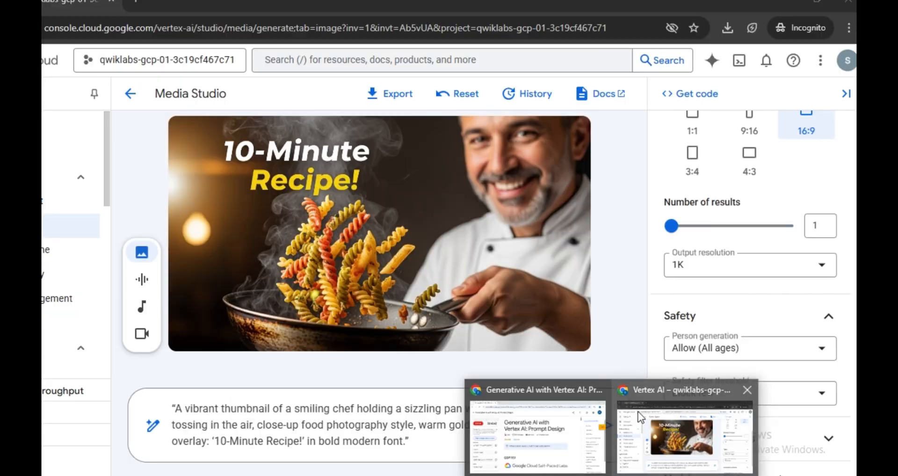
Replace the prompt with one for a glowing smartphone on a futuristic neon background, overlaid with 'Worth Buying?', and generate it
left_click(638, 414)
left_click(515, 435)
key("ctrl+a")
type("\"A person holding the latest glowing smartphone in their hand, futuristic neon background with digital icons floating (battery, camera, AI). Clean sleek style. Add text overlay: ‘Worth Buying?’ in bold tech font.\"")
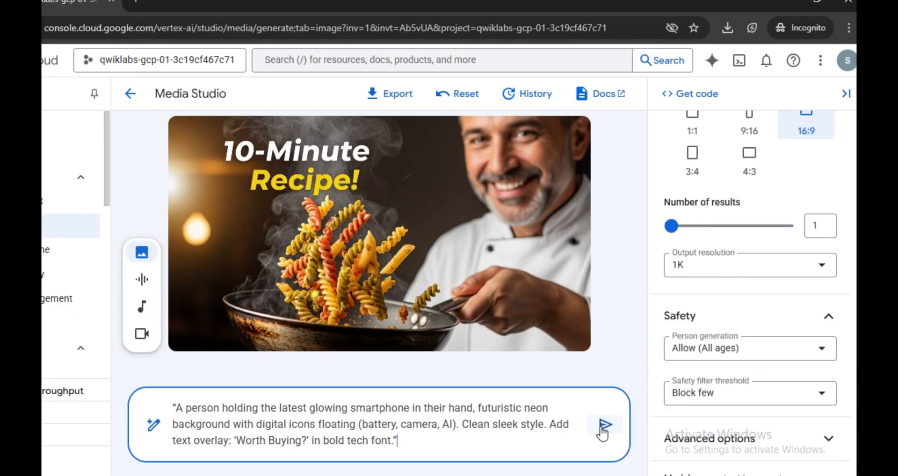
left_click(601, 426)
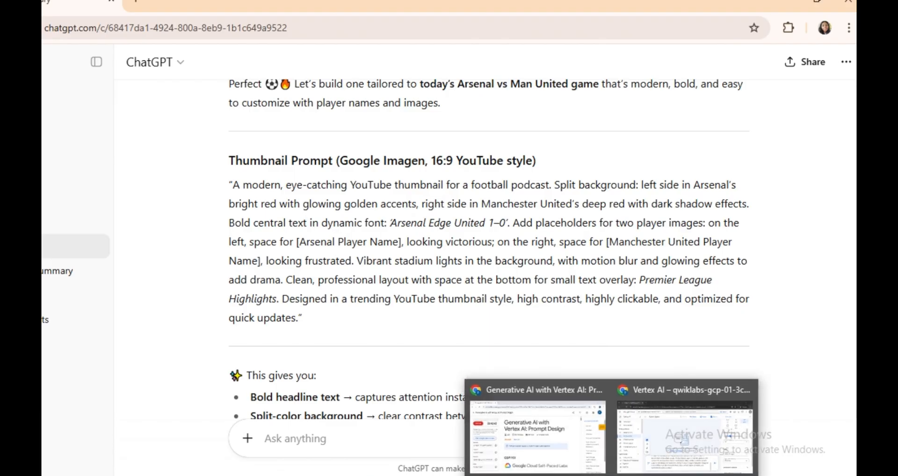
Switch to Media Studio and generate two 16:9 images from the Arsenal and Manchester United football thumbnail prompt
left_click(649, 394)
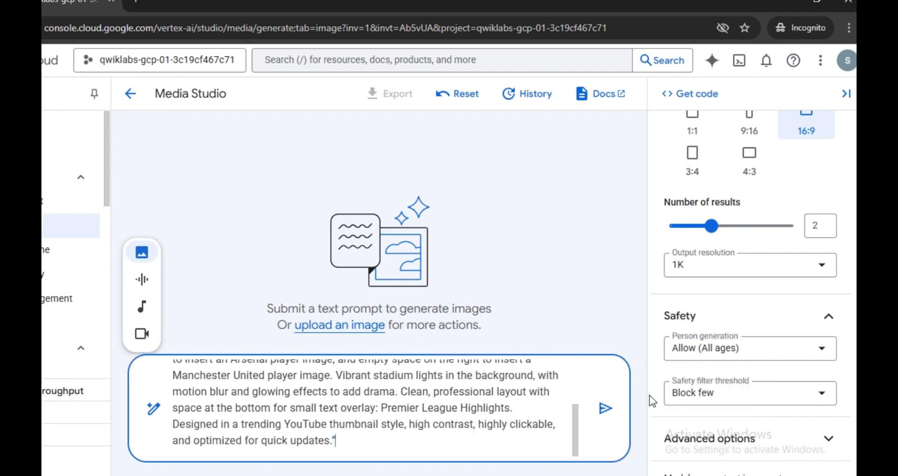
left_click(604, 410)
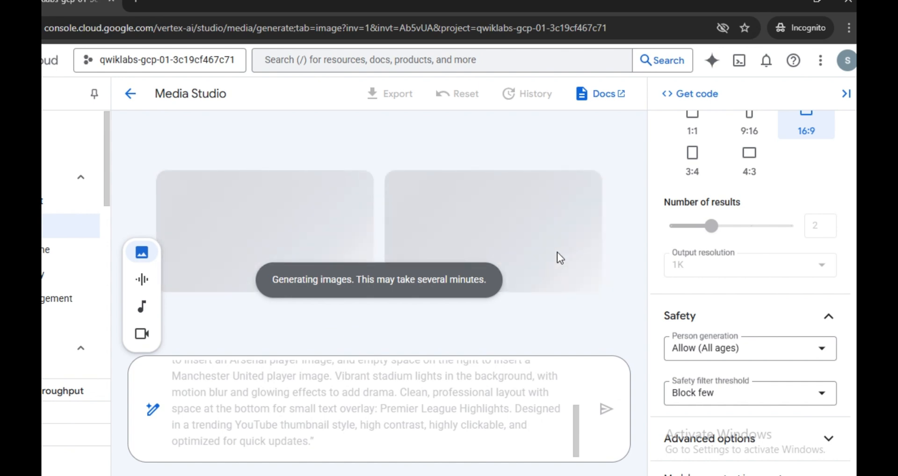
left_click(324, 440)
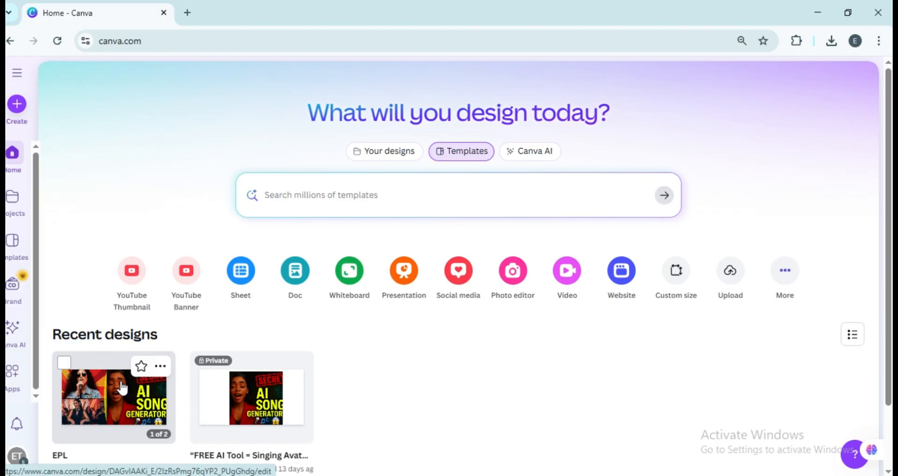
Open the EPL design in Canva and place the league image from the Downloads folder on page 3
left_click(121, 381)
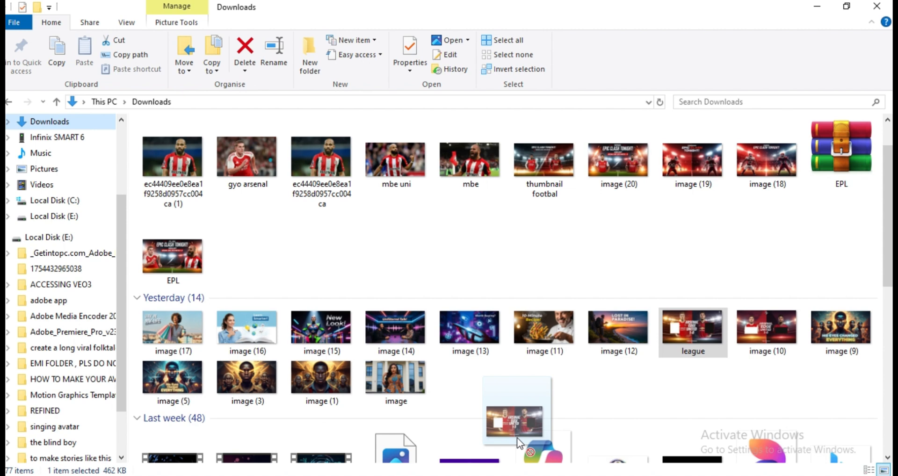
left_click_drag(517, 436, 364, 280)
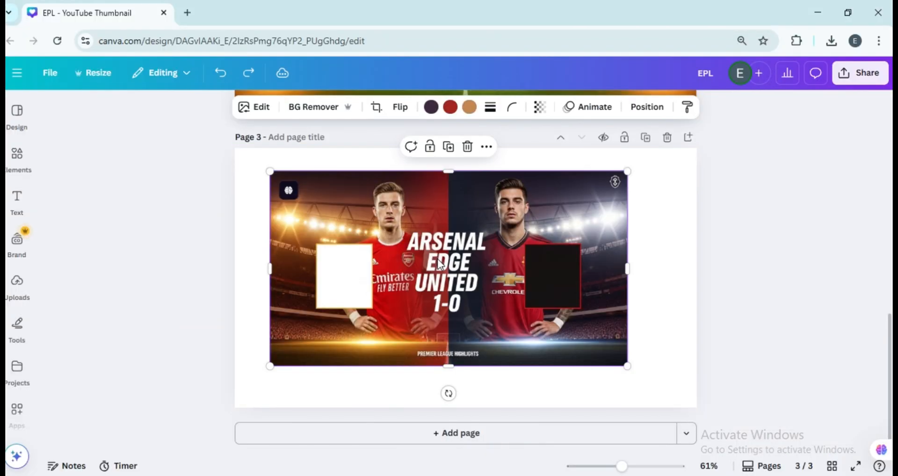
Extract the "ARSENAL EDGE" text from the thumbnail image with Grab Text and nudge it slightly
left_click(259, 113)
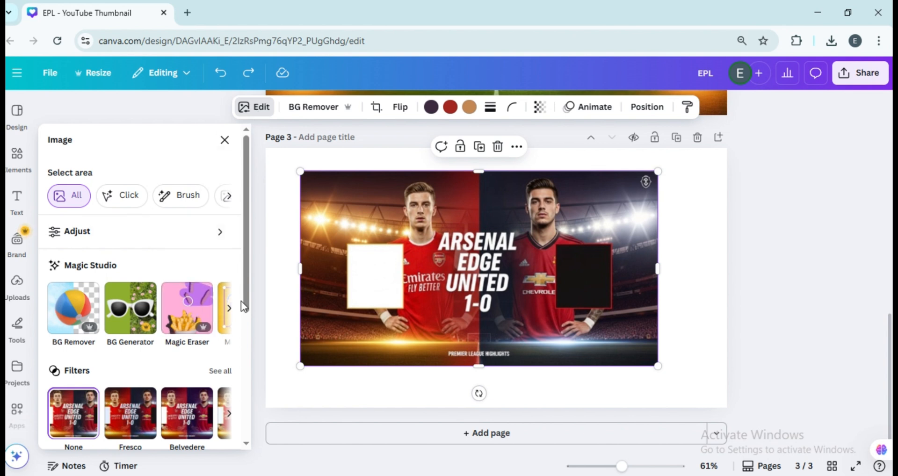
left_click(229, 311)
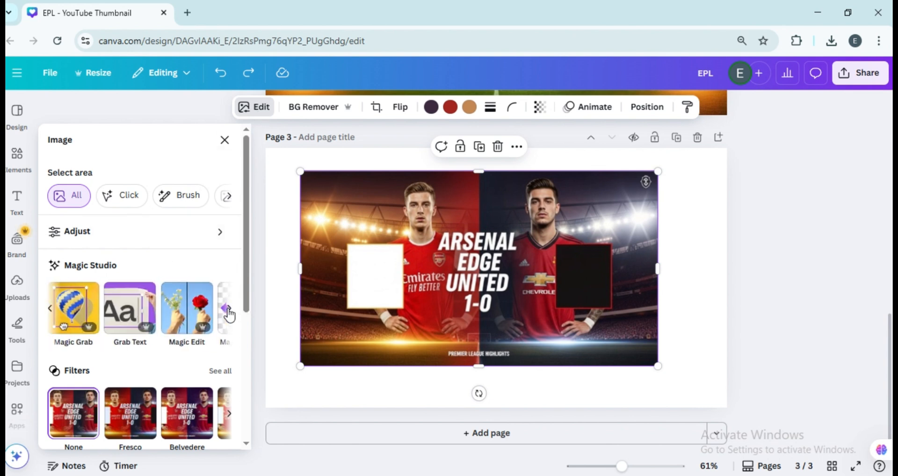
left_click(132, 309)
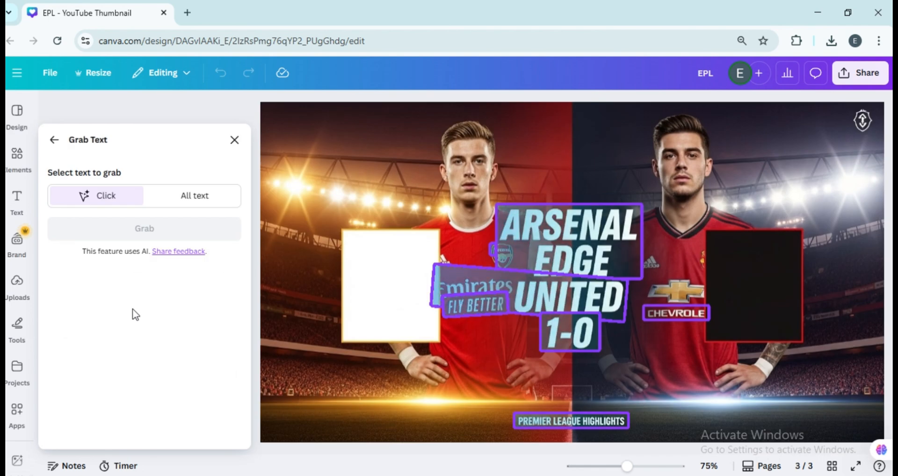
left_click(568, 241)
left_click(194, 230)
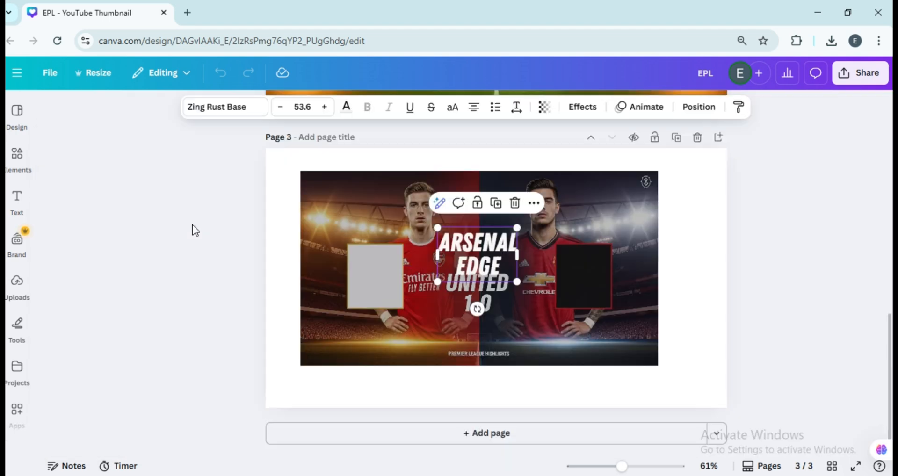
left_click_drag(446, 256, 448, 252)
Extract the "Emirates UNITED" and "1-0" text from the thumbnail image with Grab Text
left_click(327, 206)
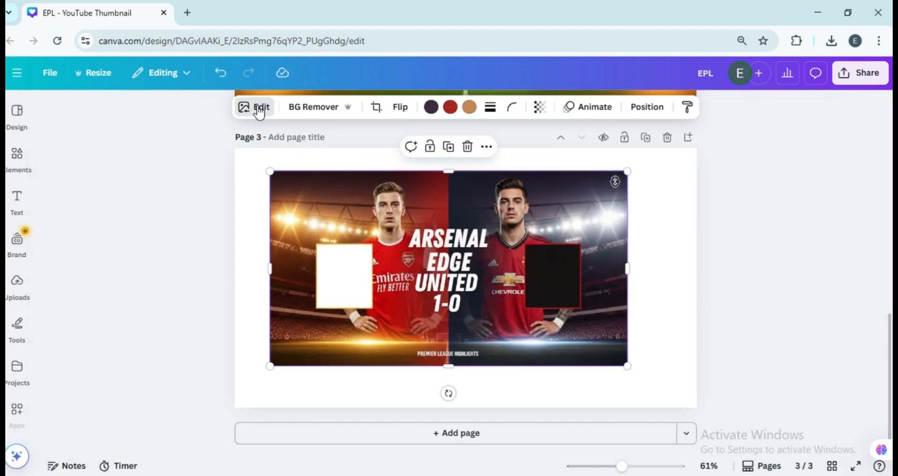
left_click(259, 112)
left_click(172, 319)
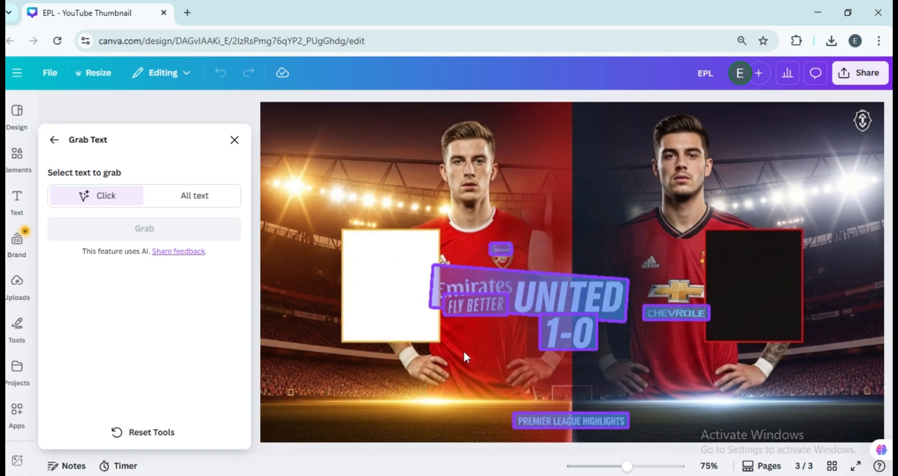
left_click(466, 299)
left_click(553, 297)
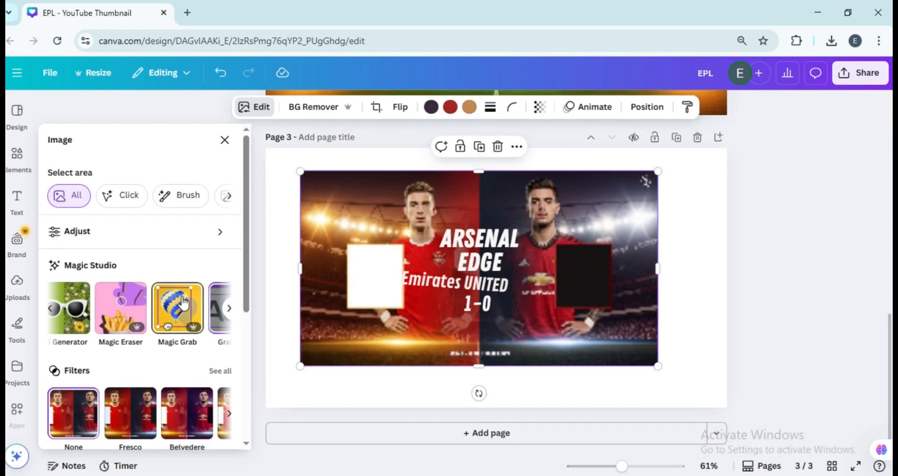
Separate the foreground players and placeholder boxes from the background with Magic Grab and delete them
left_click(182, 303)
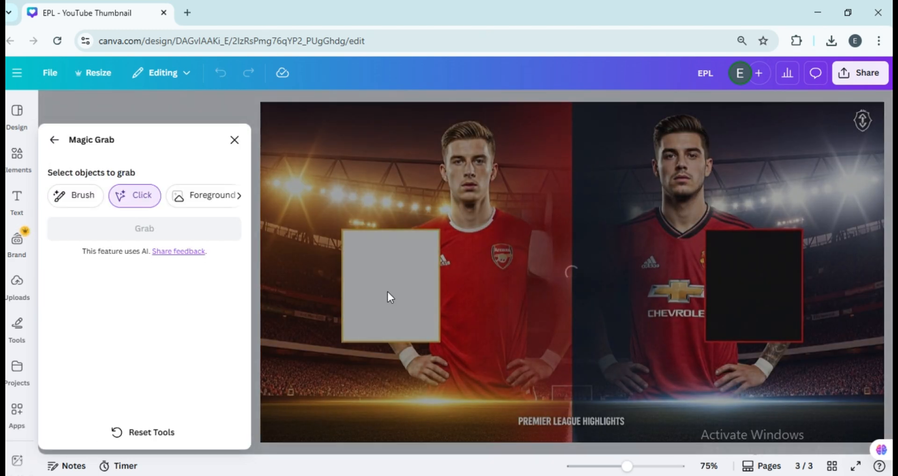
left_click(203, 196)
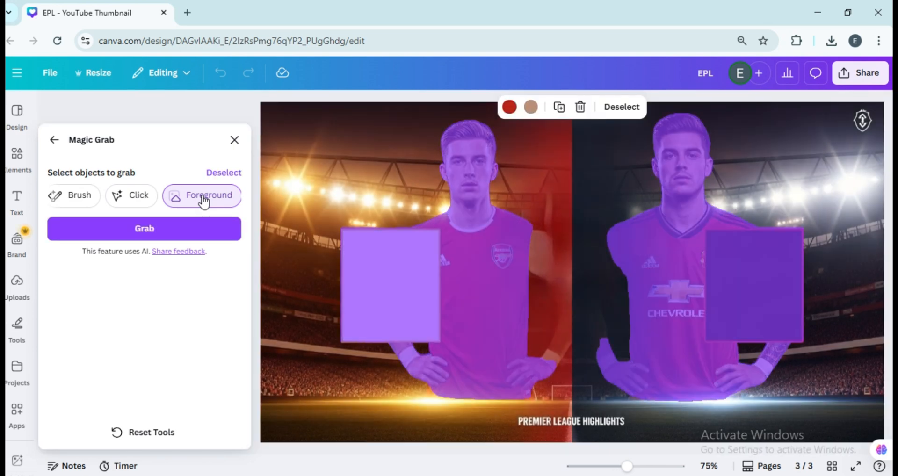
left_click(189, 228)
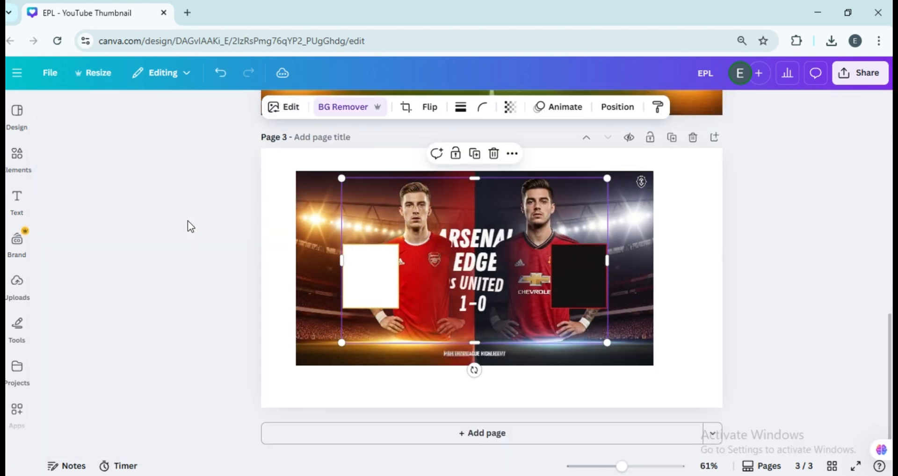
left_click_drag(353, 261, 318, 257)
key("Delete")
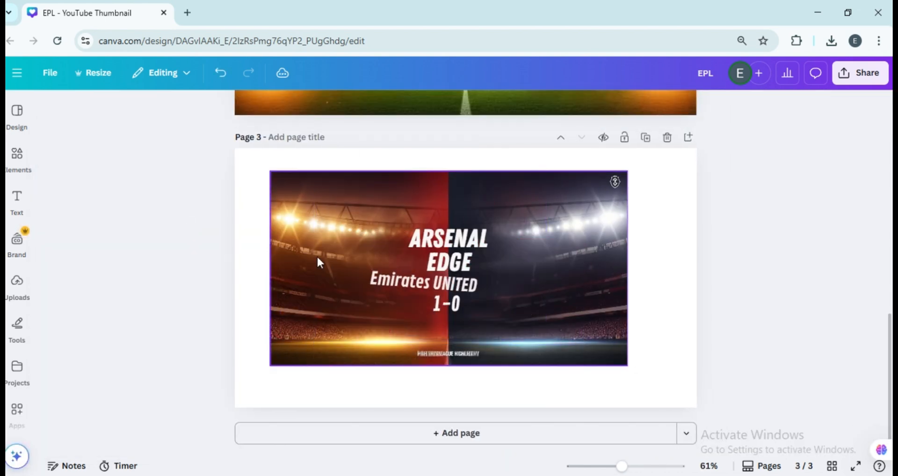
Place the uploaded Arsenal player photo on page 3 and cut the player out of its background with Magic Grab
left_click(80, 306)
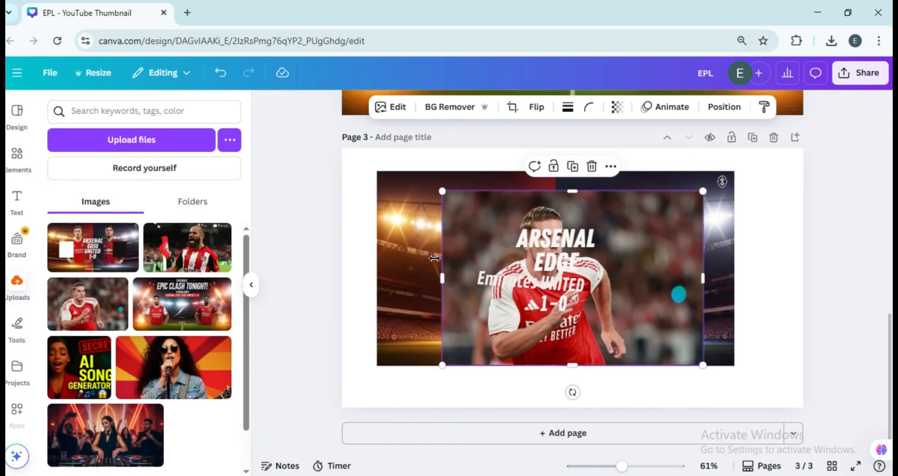
left_click(411, 253)
left_click(360, 106)
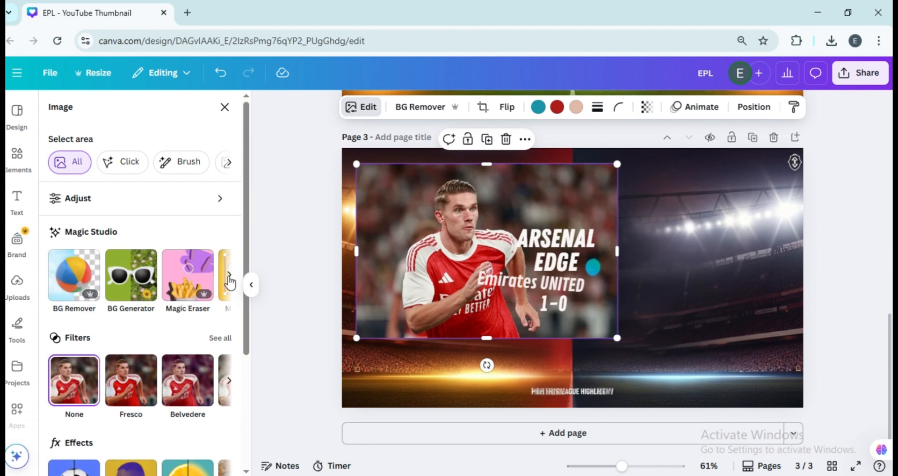
left_click(71, 286)
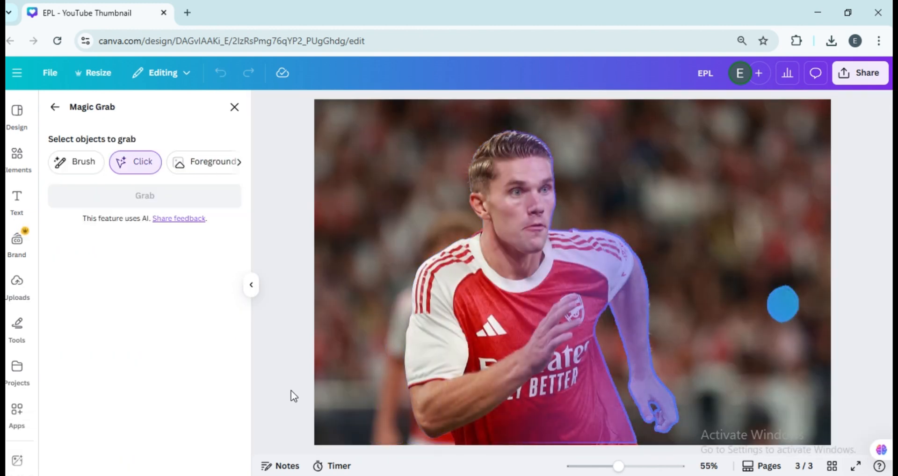
left_click(515, 321)
left_click(197, 202)
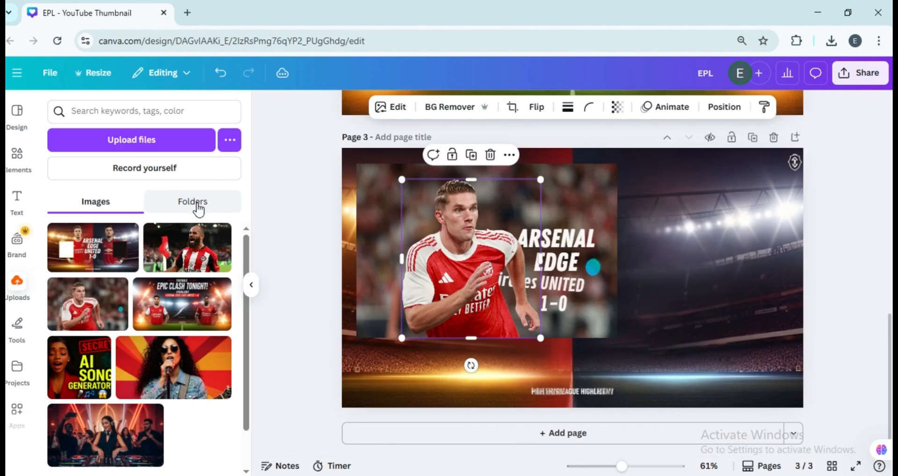
Add the uploaded bearded player photo, delete its background layer, and position the cutout over the dark half of page 3
left_click(187, 247)
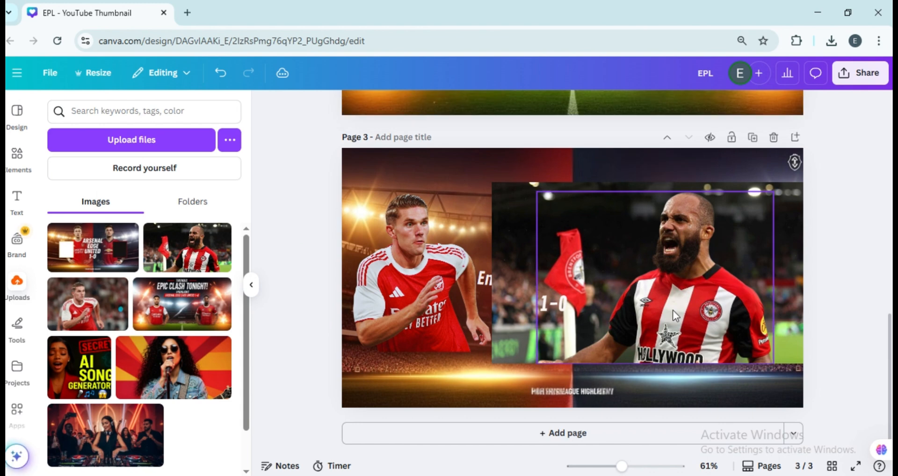
left_click(744, 303)
key("Delete")
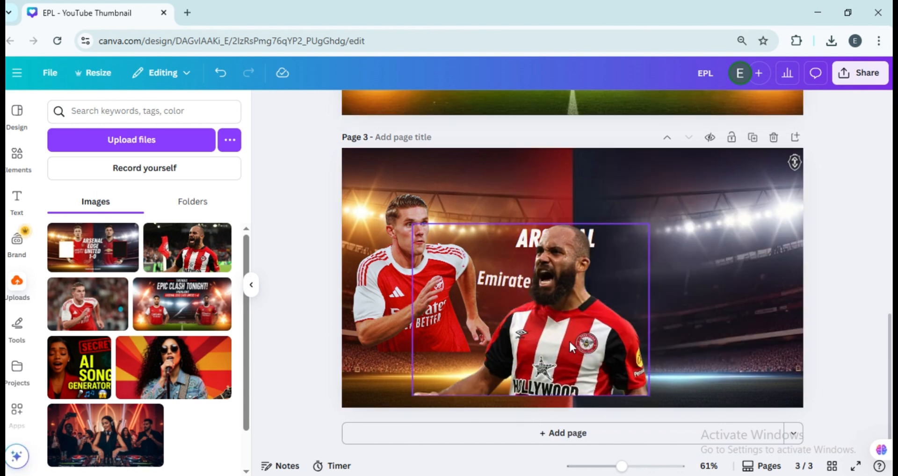
left_click_drag(571, 342, 712, 307)
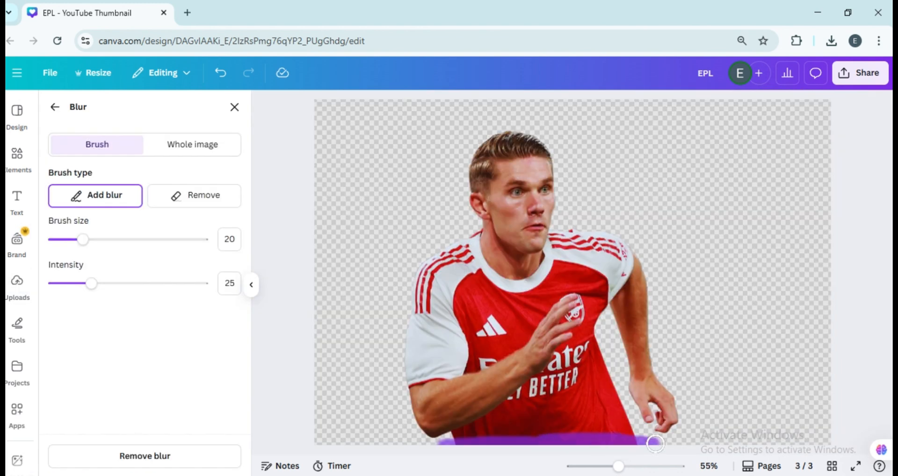
Brush blur along the Arsenal player's lower edge and raise the blur intensity
left_click_drag(95, 289, 225, 290)
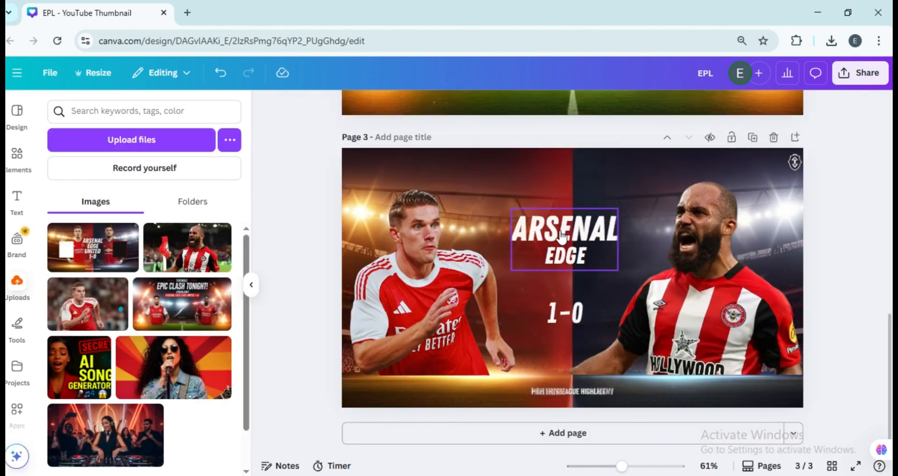
Arrange the extracted text between the two players as a centred stack reading "ARSENAL EDGE", "UNITED" and "1-0"
left_click_drag(565, 236, 581, 281)
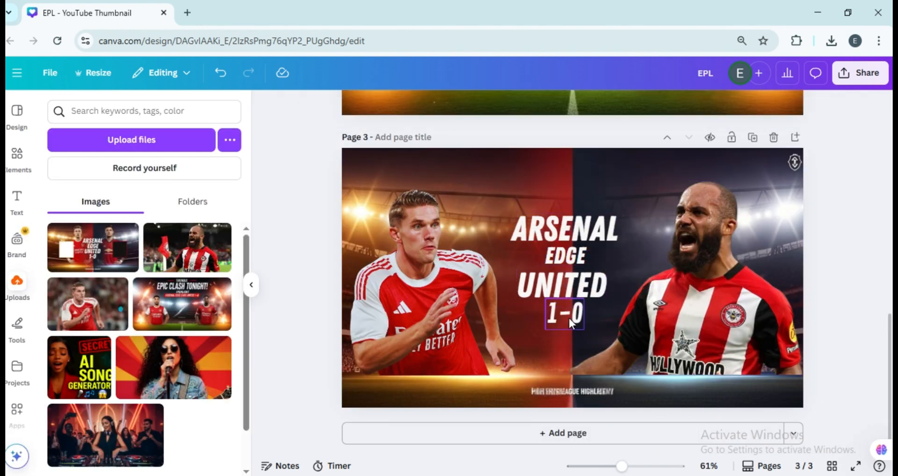
left_click(569, 323)
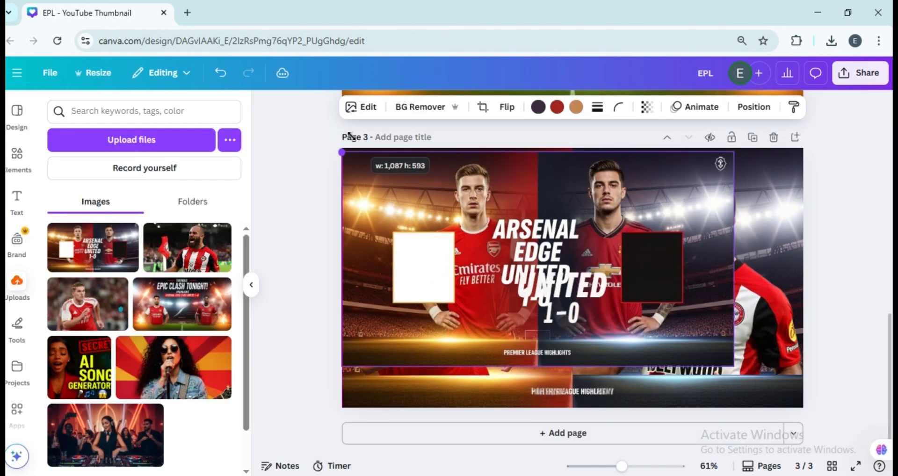
Fit the original league image to page 3 and crop it to the lower strip with the "PREMIER LEAGUE HIGHLIGHTS" text
left_click_drag(352, 140, 353, 134)
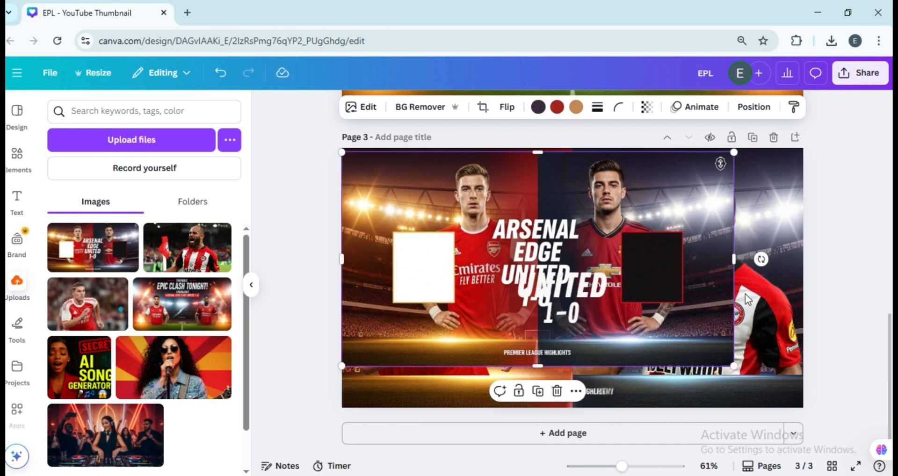
left_click_drag(734, 259, 803, 262)
left_click_drag(572, 367, 573, 408)
left_click_drag(572, 152, 608, 374)
left_click(275, 251)
Download only page 3 of the EPL design
left_click(860, 72)
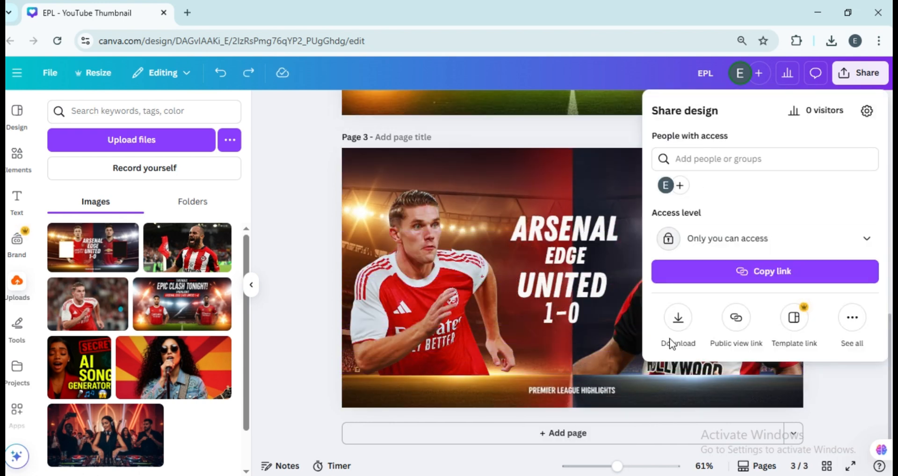
left_click(678, 323)
left_click(683, 318)
key("ctrl+a")
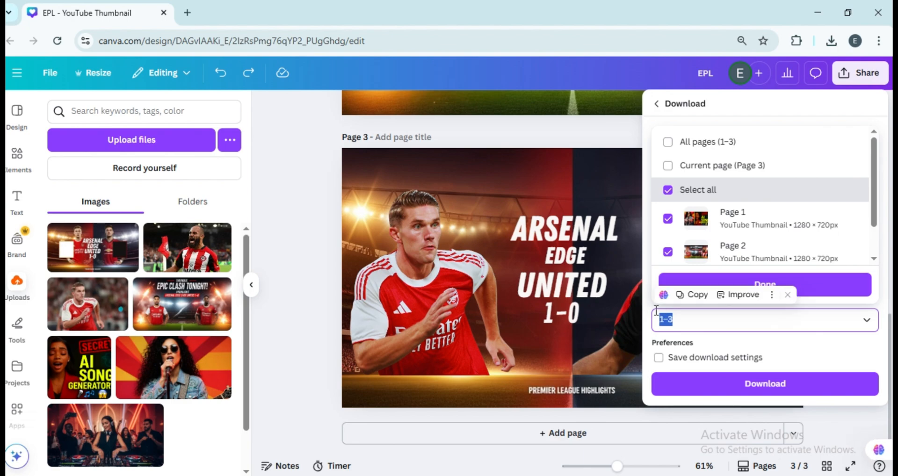
type("3")
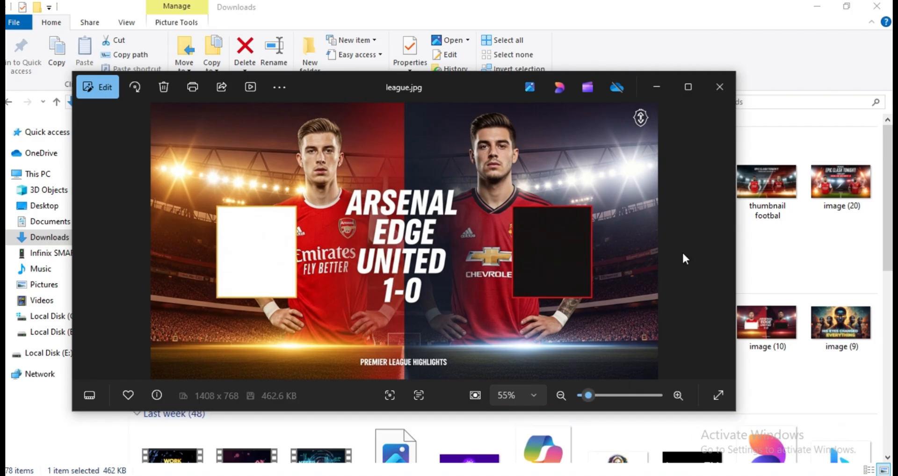
Compare the original league.jpg with the downloaded EPL (1).png in the image viewer and close both previews
left_click(724, 86)
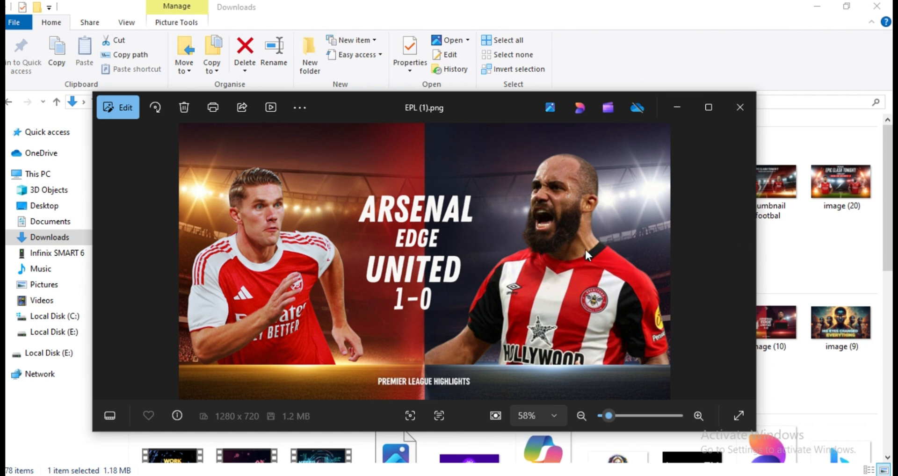
left_click(739, 107)
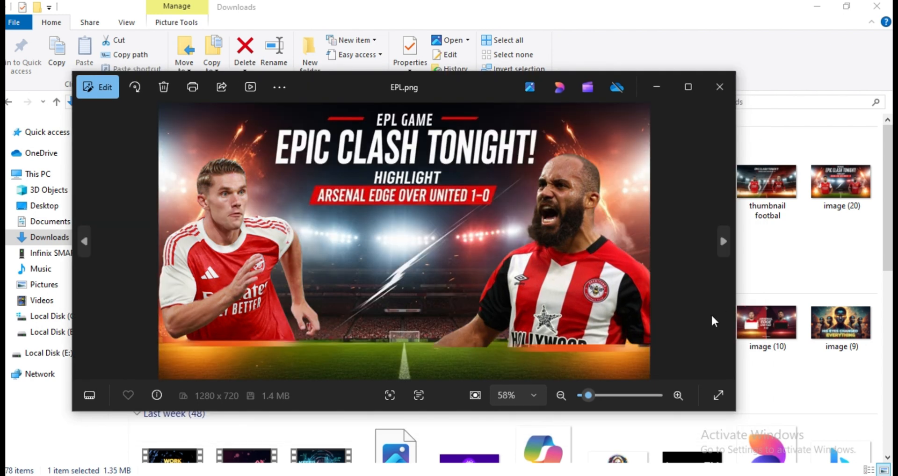